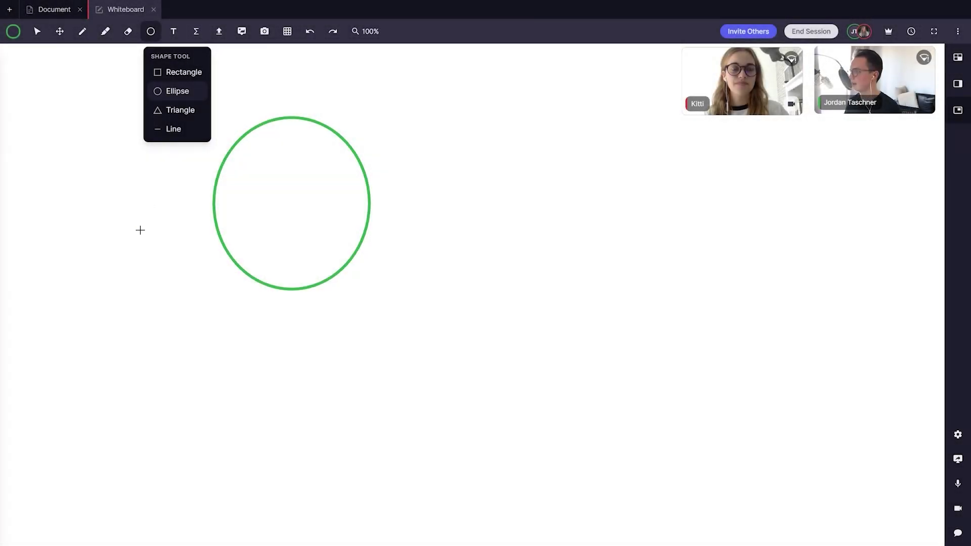
Step: Drag the green circle to a new spot, then pan the whiteboard with Move Canvas
{"action": "left_click", "coordinate": [136, 225]}
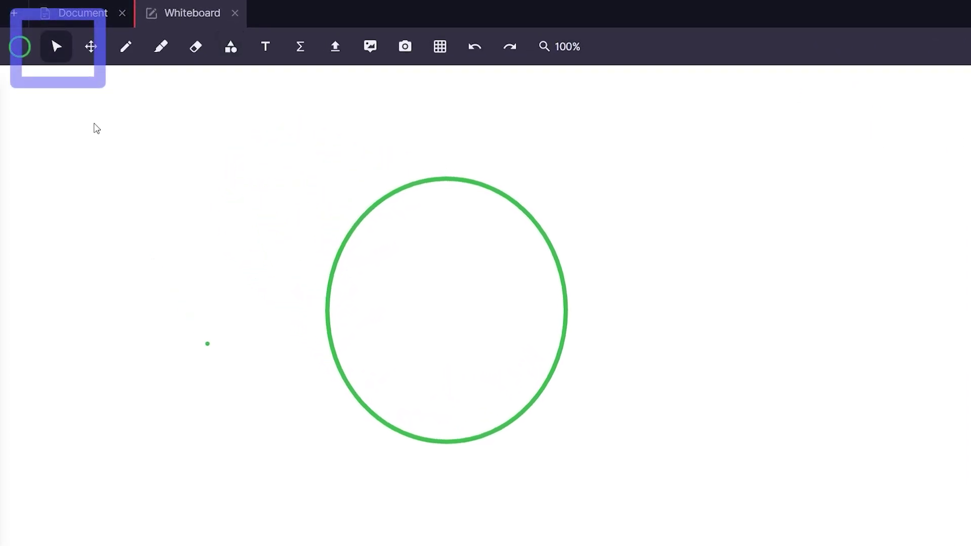
{"action": "left_click", "coordinate": [474, 186]}
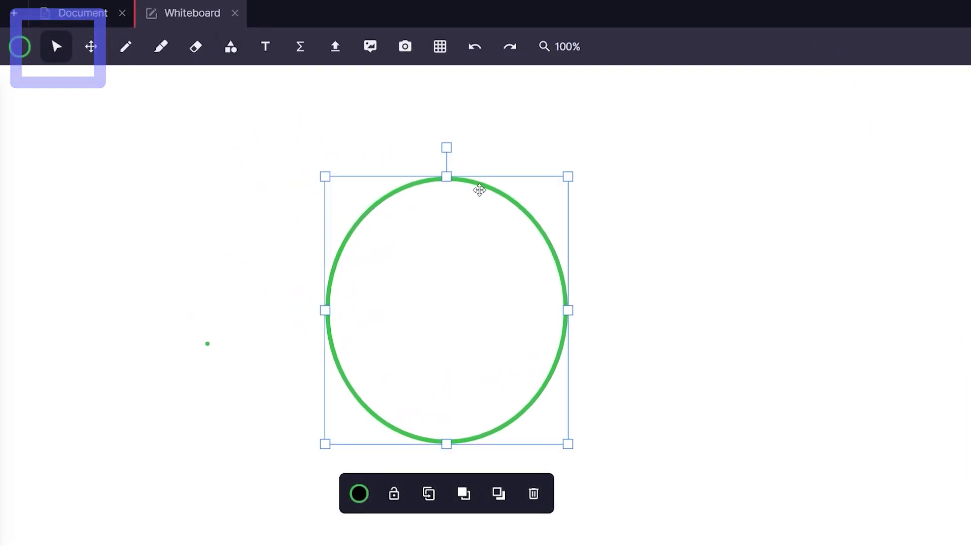
{"action": "mouse_move", "coordinate": [479, 189]}
{"action": "left_mouse_down"}
{"action": "mouse_move", "coordinate": [378, 268]}
{"action": "mouse_move", "coordinate": [539, 162]}
{"action": "mouse_move", "coordinate": [507, 245]}
{"action": "mouse_move", "coordinate": [451, 167]}
{"action": "mouse_move", "coordinate": [558, 175]}
{"action": "mouse_move", "coordinate": [470, 197]}
{"action": "mouse_move", "coordinate": [499, 192]}
{"action": "left_mouse_up"}
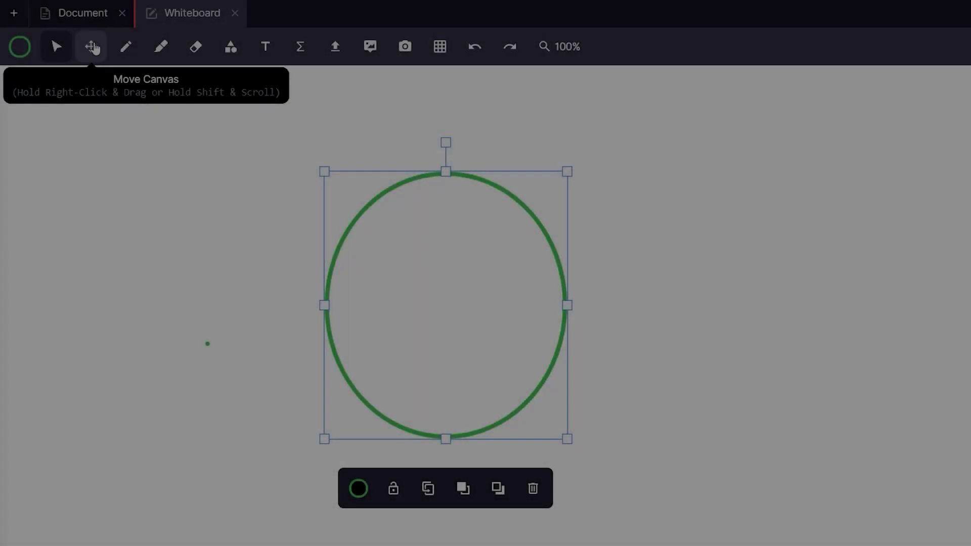
{"action": "left_click", "coordinate": [91, 47]}
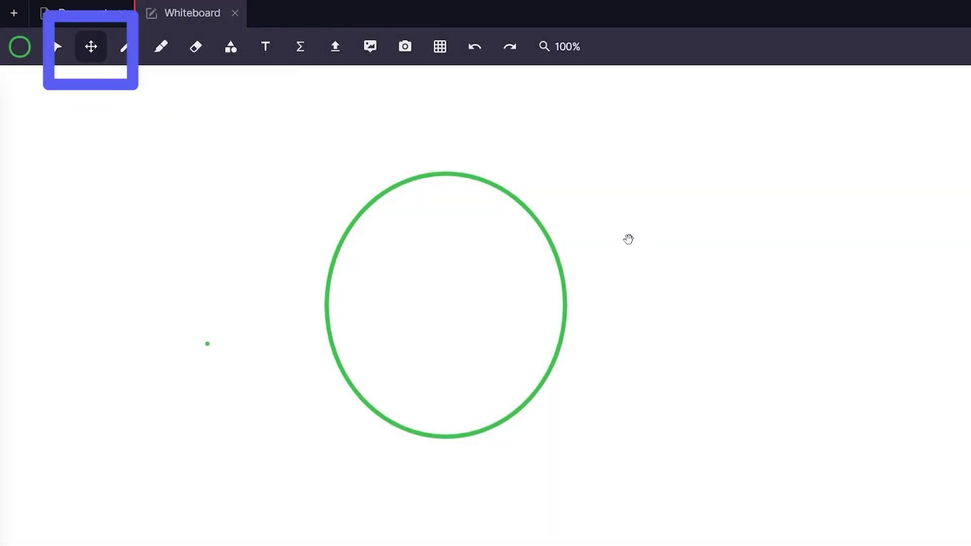
{"action": "mouse_move", "coordinate": [628, 239]}
{"action": "left_mouse_down"}
{"action": "mouse_move", "coordinate": [659, 254]}
{"action": "mouse_move", "coordinate": [658, 143]}
{"action": "mouse_move", "coordinate": [517, 185]}
{"action": "mouse_move", "coordinate": [728, 192]}
{"action": "left_mouse_up"}
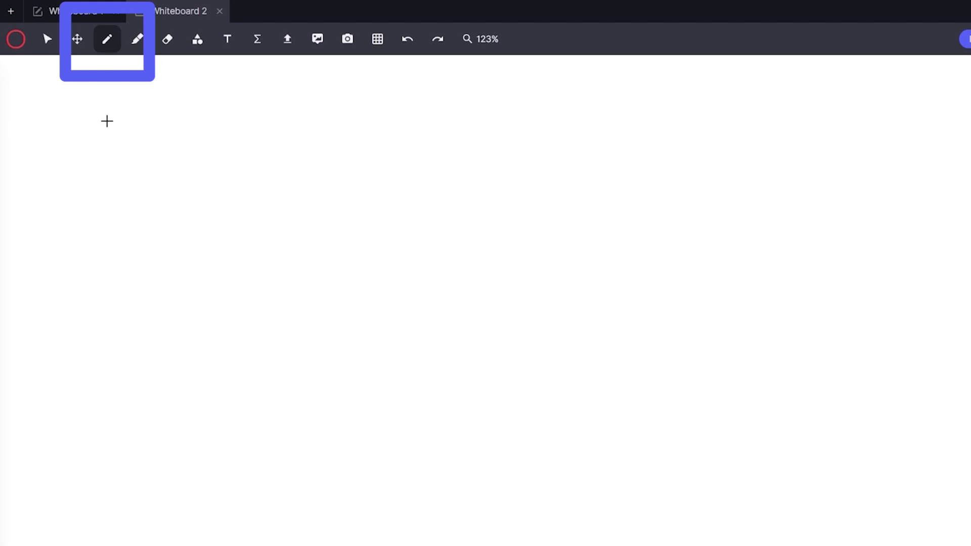
Step: Draw and undo a red freehand loop, then sketch new strokes across the board
{"action": "mouse_move", "coordinate": [89, 120]}
{"action": "left_mouse_down"}
{"action": "mouse_move", "coordinate": [533, 114]}
{"action": "mouse_move", "coordinate": [138, 156]}
{"action": "mouse_move", "coordinate": [568, 216]}
{"action": "left_mouse_up"}
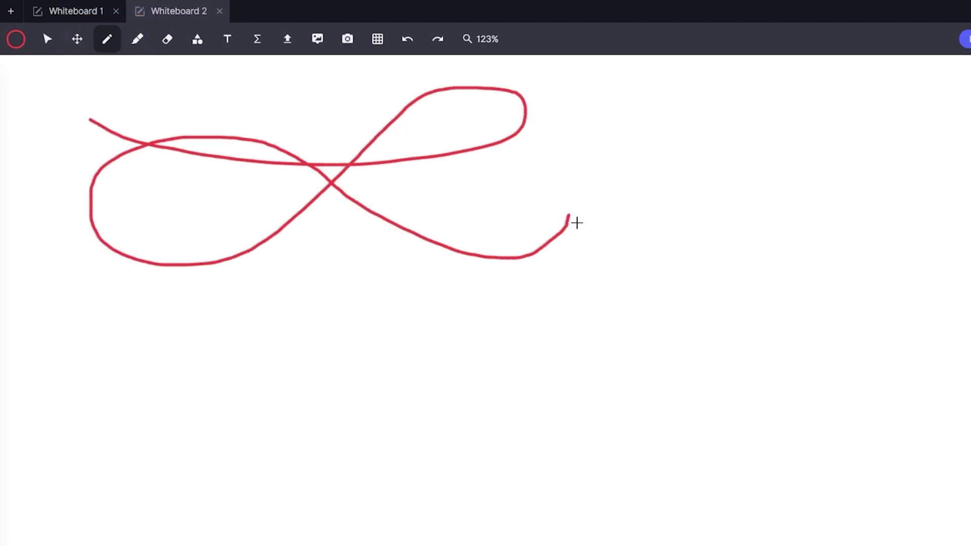
{"action": "left_click", "coordinate": [412, 49]}
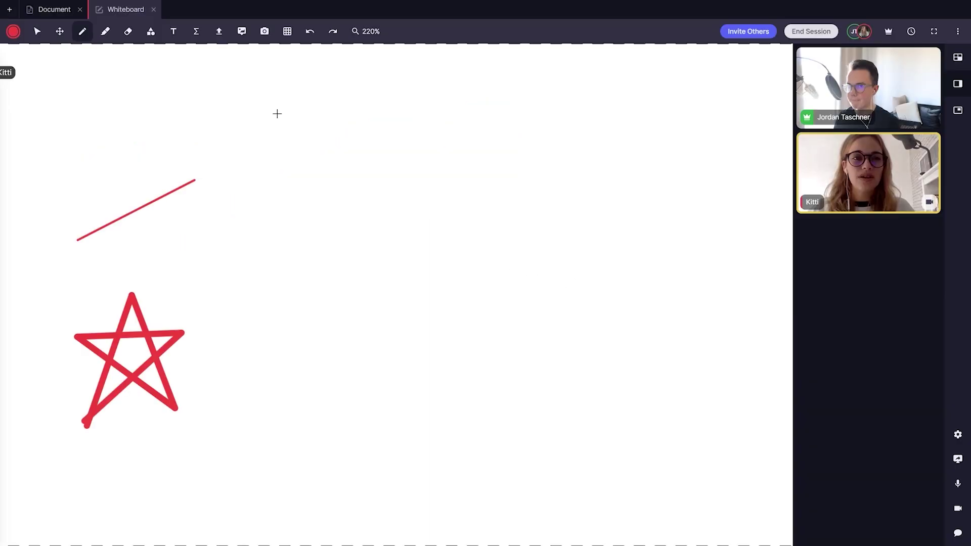
{"action": "mouse_move", "coordinate": [273, 107]}
{"action": "left_mouse_down"}
{"action": "mouse_move", "coordinate": [569, 109]}
{"action": "mouse_move", "coordinate": [576, 297]}
{"action": "left_mouse_up"}
{"action": "left_click_drag", "start_coordinate": [317, 299], "coordinate": [270, 298]}
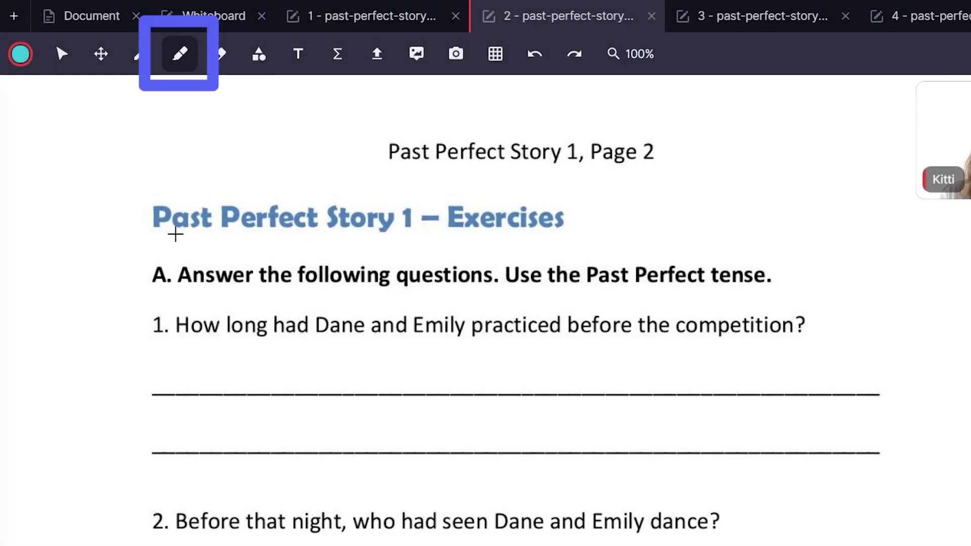
Step: Highlight 'Dane and Emily' in orange in questions 1 and 2
{"action": "left_click", "coordinate": [14, 32]}
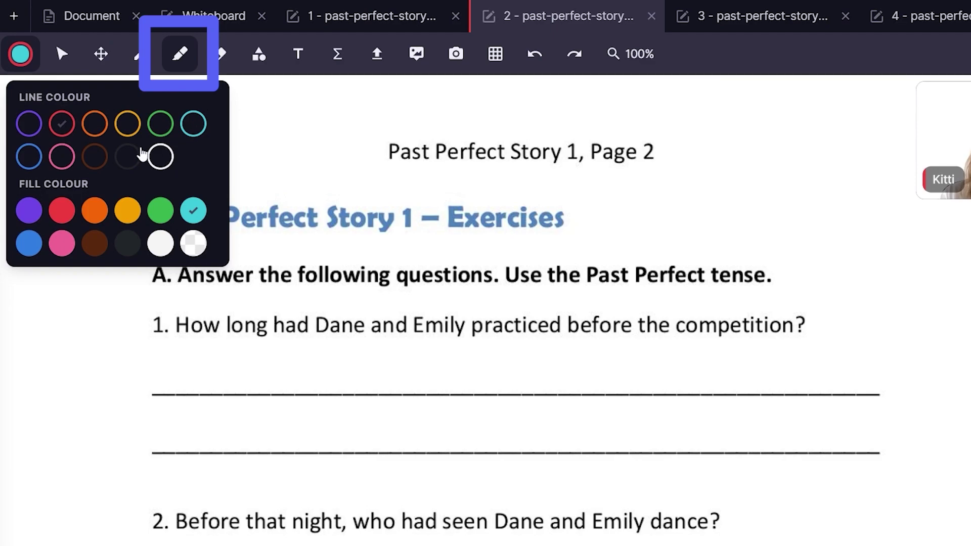
{"action": "left_click", "coordinate": [82, 123]}
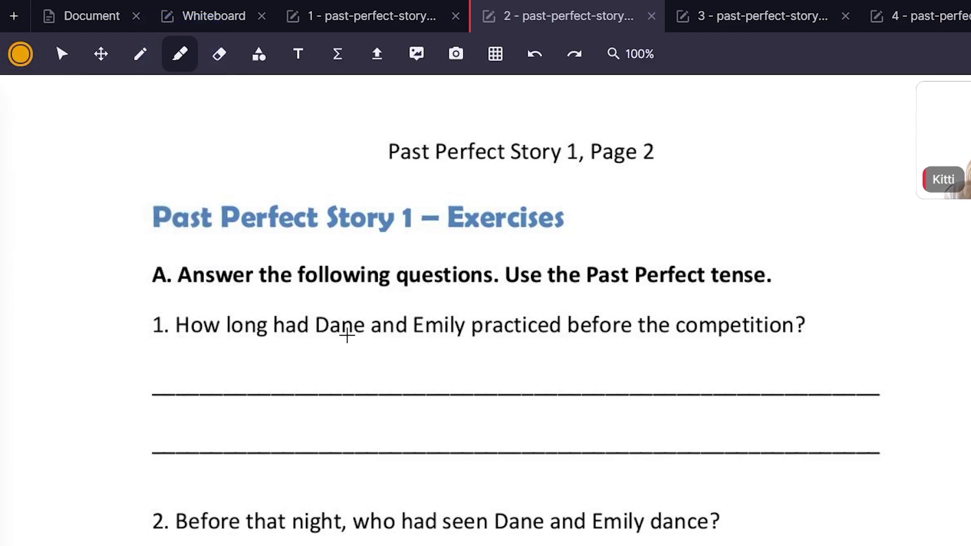
{"action": "left_click_drag", "start_coordinate": [306, 324], "coordinate": [399, 332]}
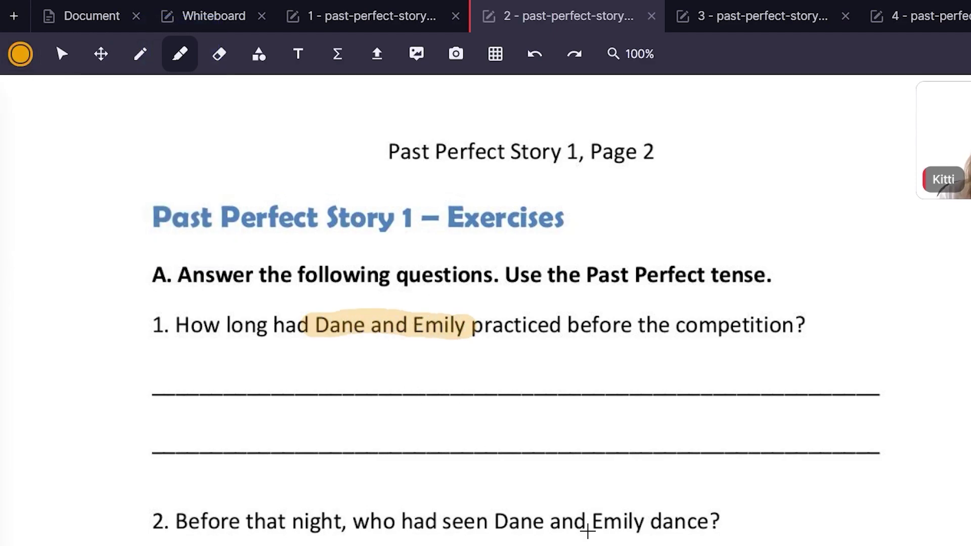
{"action": "left_click_drag", "start_coordinate": [487, 525], "coordinate": [658, 526]}
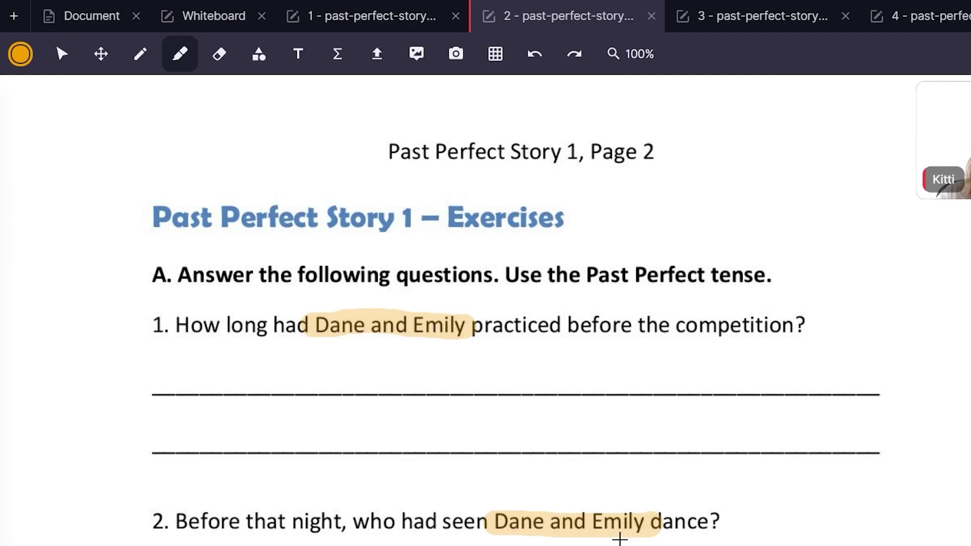
Step: Erase the pink highlight on instruction A and both orange highlights
{"action": "left_click", "coordinate": [218, 54]}
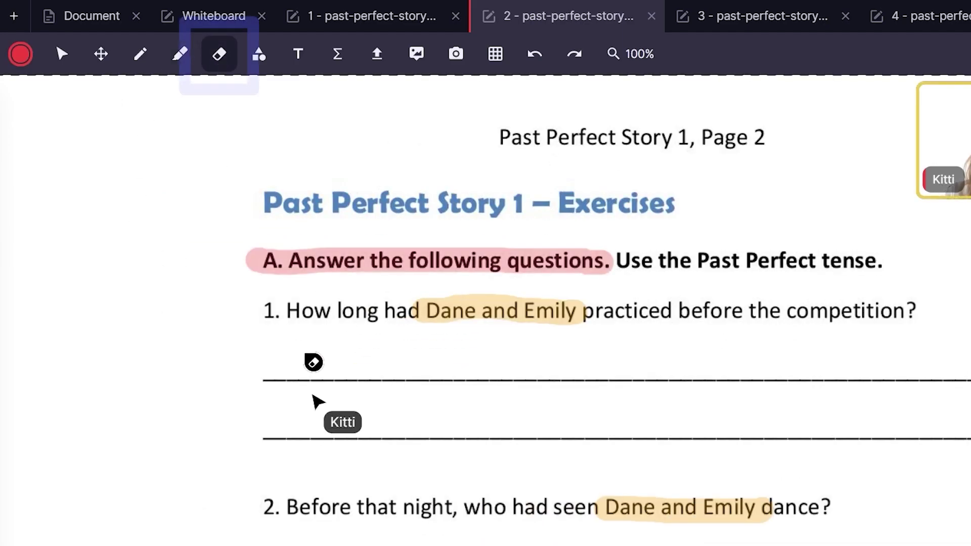
{"action": "left_click", "coordinate": [271, 277]}
{"action": "left_click", "coordinate": [580, 316]}
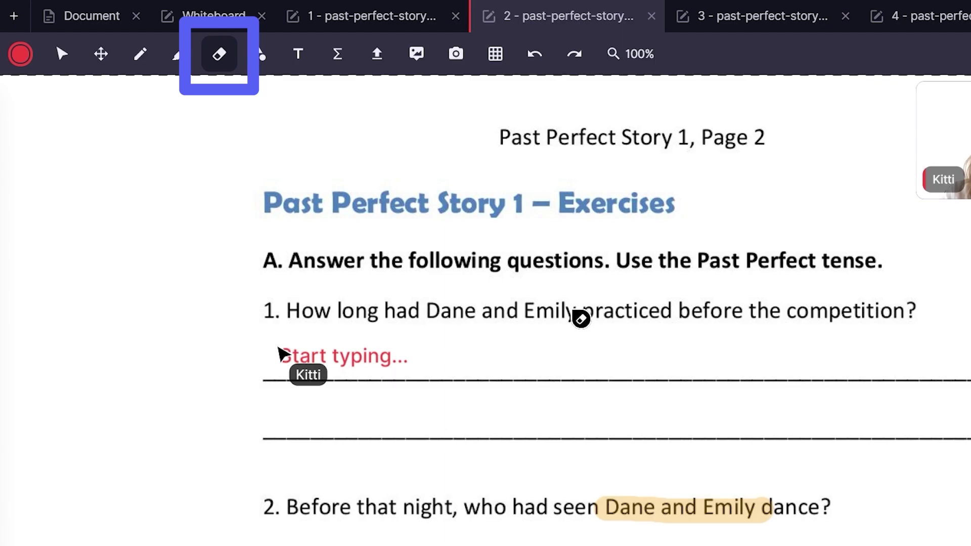
{"action": "left_click", "coordinate": [728, 519]}
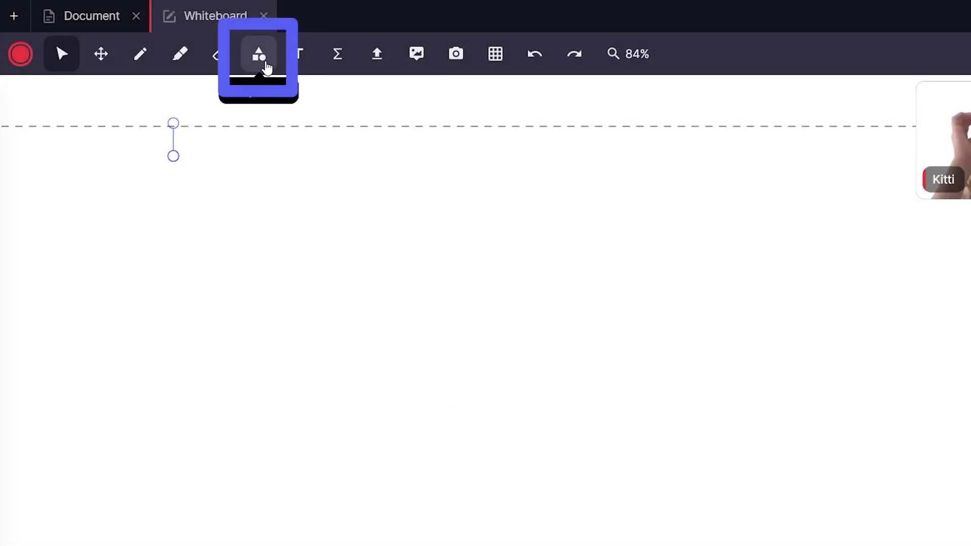
Step: Draw a square with the Rectangle shape, using a yellow outline and cyan fill
{"action": "left_click", "coordinate": [267, 67]}
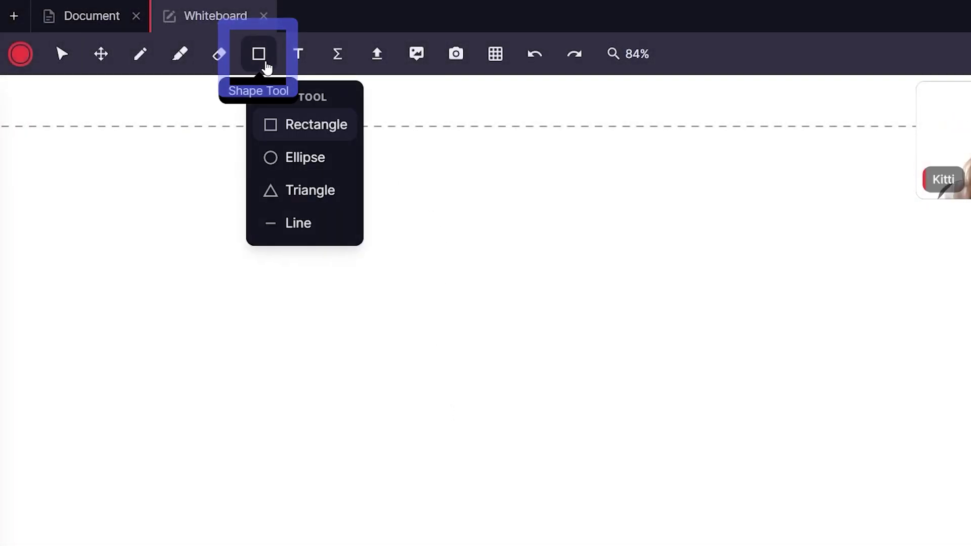
{"action": "left_click", "coordinate": [314, 131]}
{"action": "left_click", "coordinate": [23, 59]}
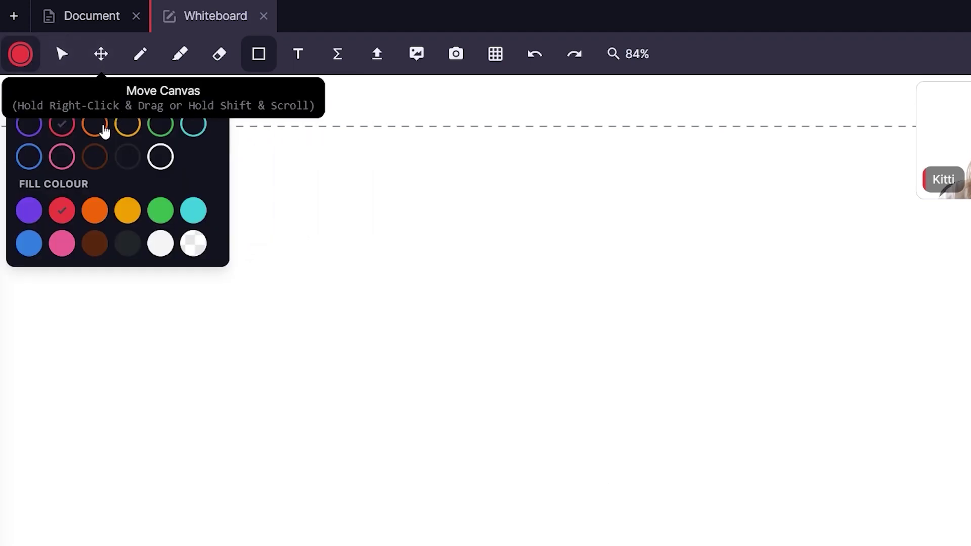
{"action": "left_click", "coordinate": [128, 126]}
{"action": "left_click", "coordinate": [194, 212]}
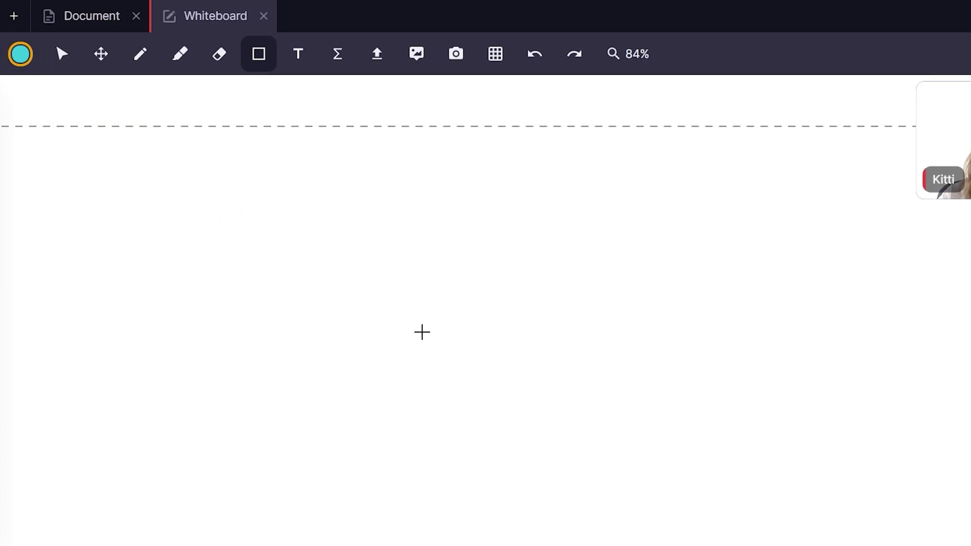
{"action": "mouse_move", "coordinate": [296, 202]}
{"action": "left_mouse_down"}
{"action": "mouse_move", "coordinate": [451, 360]}
{"action": "mouse_move", "coordinate": [486, 419]}
{"action": "left_mouse_up"}
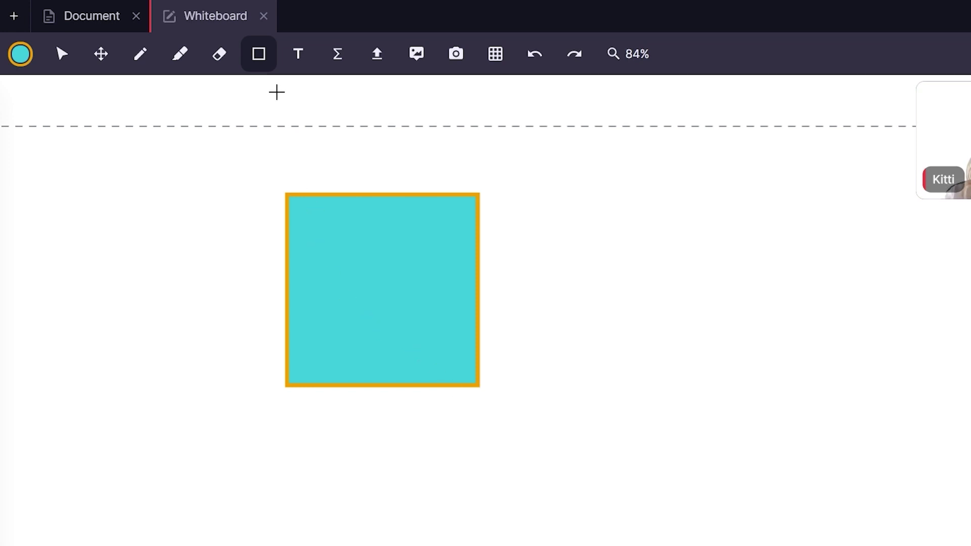
Step: Add the text 'This is text on my whiteboard' to the right of the square
{"action": "left_click", "coordinate": [297, 58]}
{"action": "left_click", "coordinate": [590, 245]}
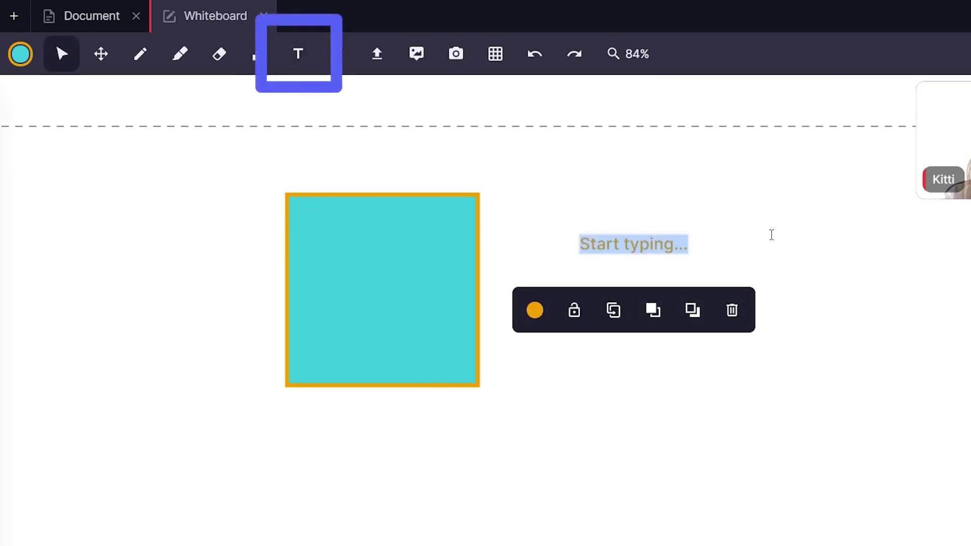
{"action": "type", "text": "This is text"}
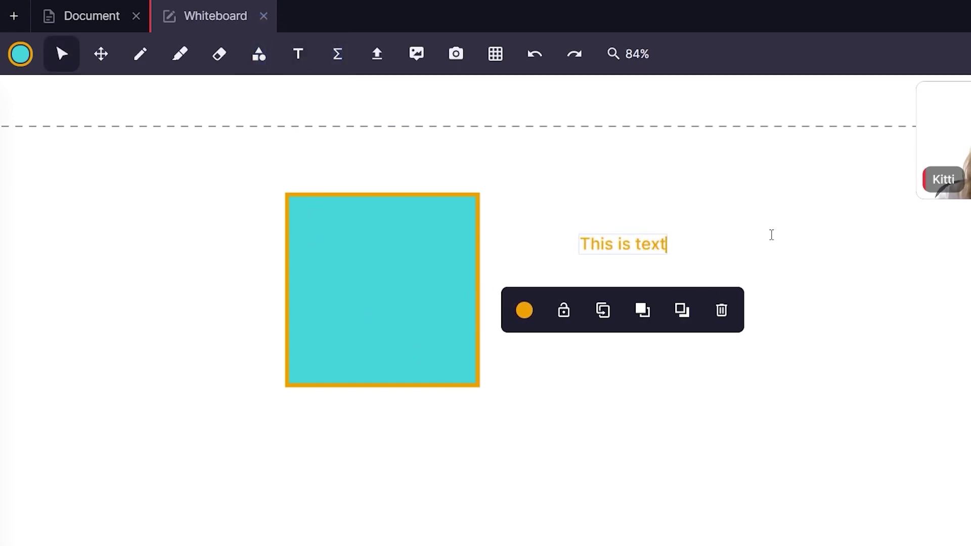
{"action": "type", "text": " on my whiteboa"}
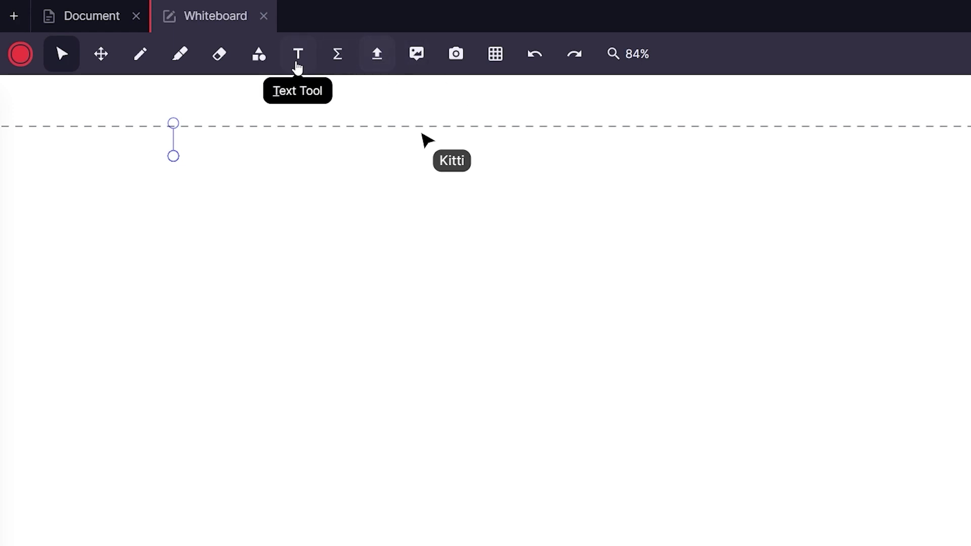
Step: Write an f(x) = formula in the equation editor and insert it onto the board
{"action": "left_click", "coordinate": [337, 63]}
{"action": "left_click", "coordinate": [411, 138]}
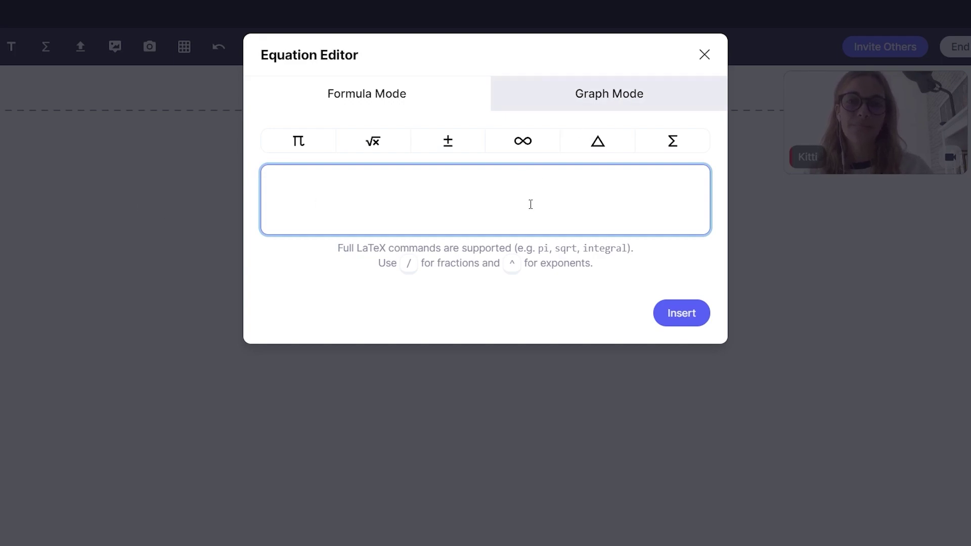
{"action": "type", "text": "f()"}
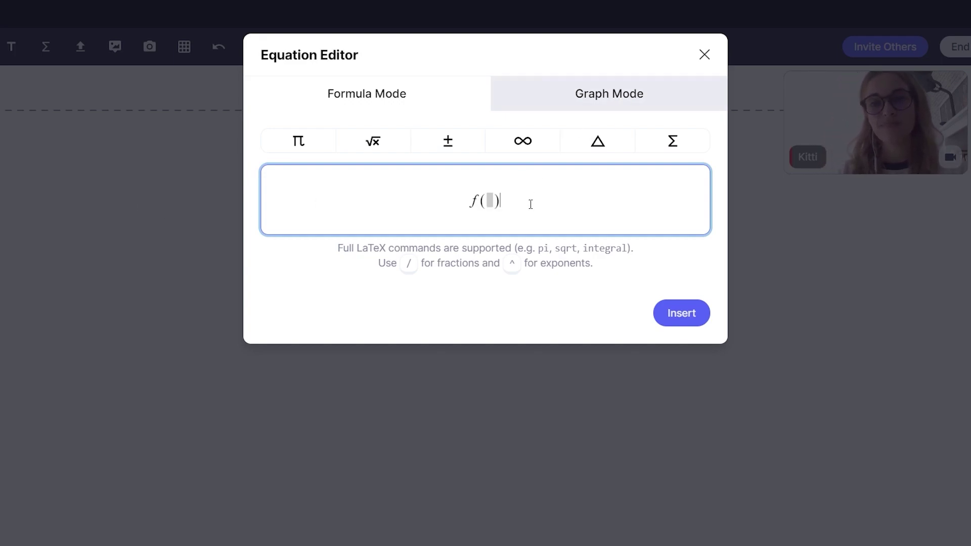
{"action": "key", "text": "Right"}
{"action": "type", "text": "="}
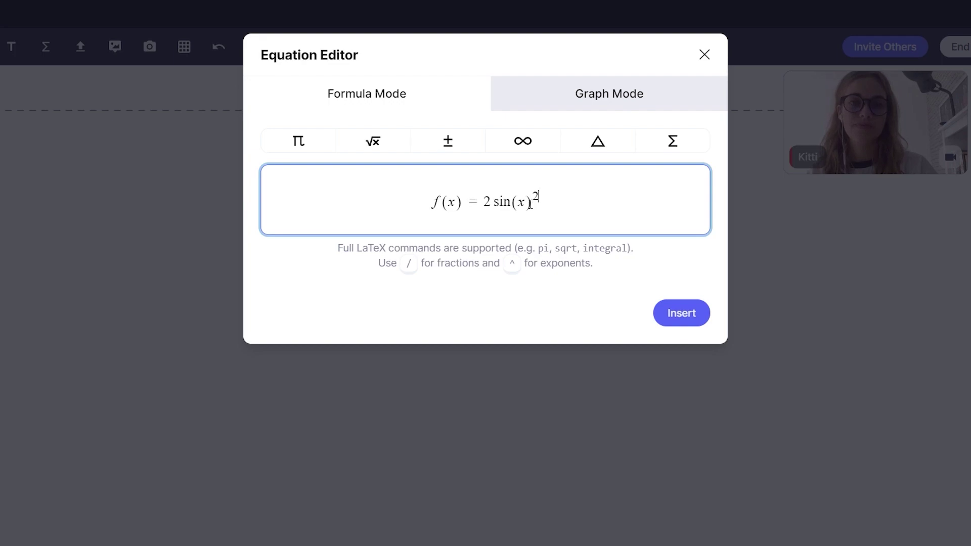
{"action": "left_click", "coordinate": [681, 316]}
Step: Plot 2 sin(x)^2 in Graph Mode and place the graph on the whiteboard
{"action": "double_click", "coordinate": [495, 462]}
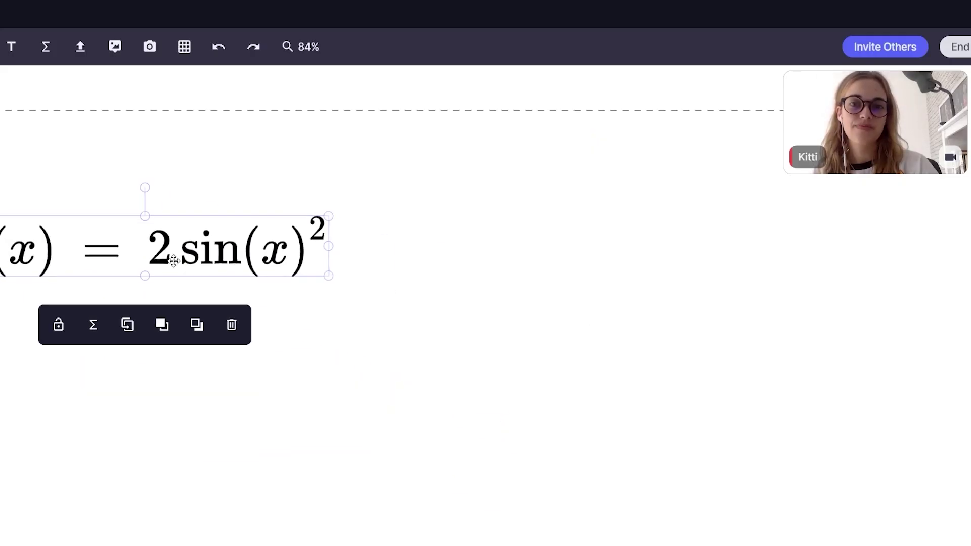
{"action": "left_click", "coordinate": [613, 103]}
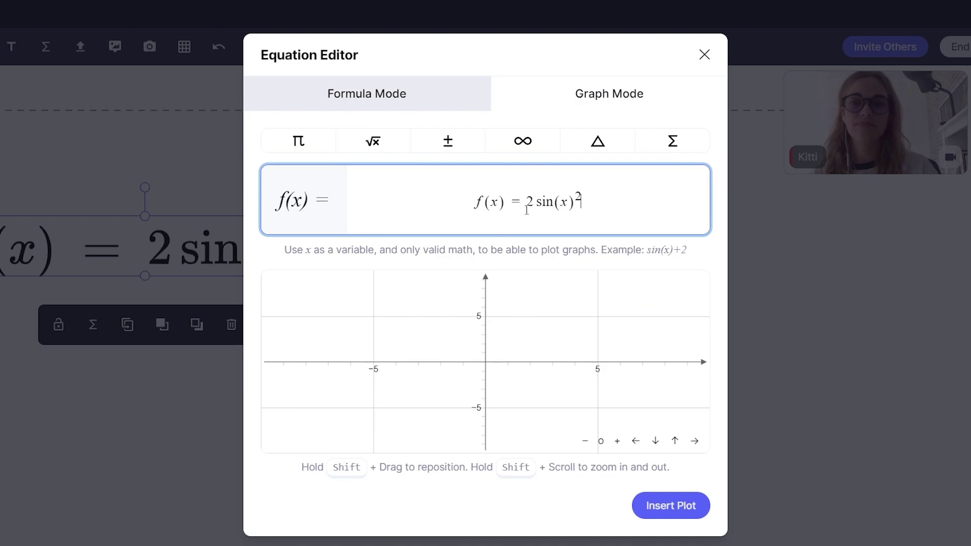
{"action": "key", "text": "BackSpace"}
{"action": "key", "text": "BackSpace"}
{"action": "key", "text": "BackSpace"}
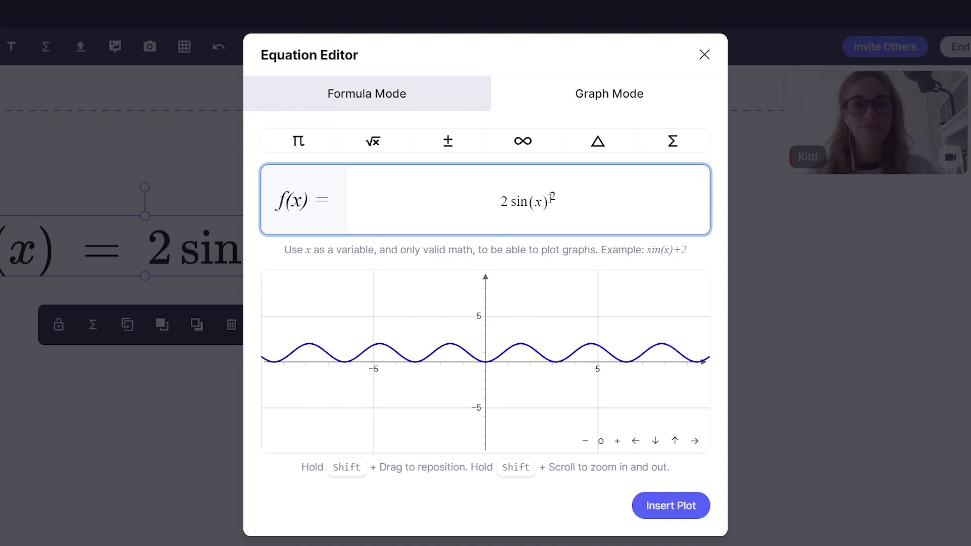
{"action": "left_click", "coordinate": [670, 505]}
{"action": "left_click_drag", "start_coordinate": [468, 339], "coordinate": [567, 433]}
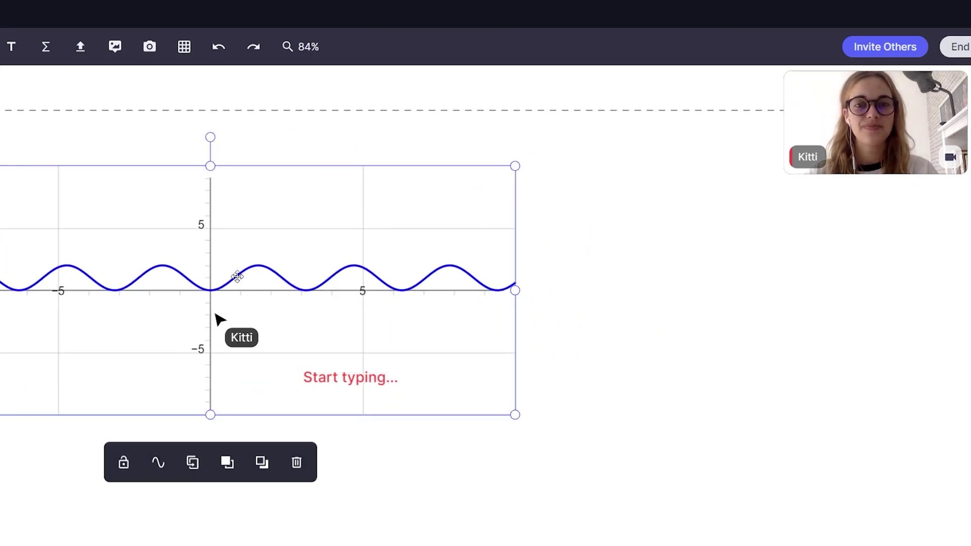
{"action": "left_click", "coordinate": [46, 46]}
{"action": "left_click", "coordinate": [86, 106]}
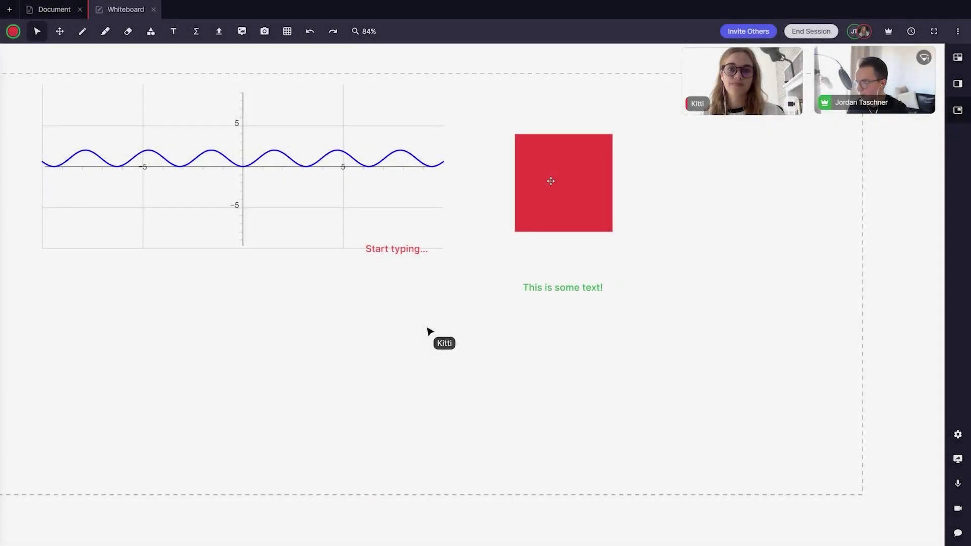
Step: Give the square an orange outline and pink fill, then lock it in place
{"action": "left_click", "coordinate": [547, 180]}
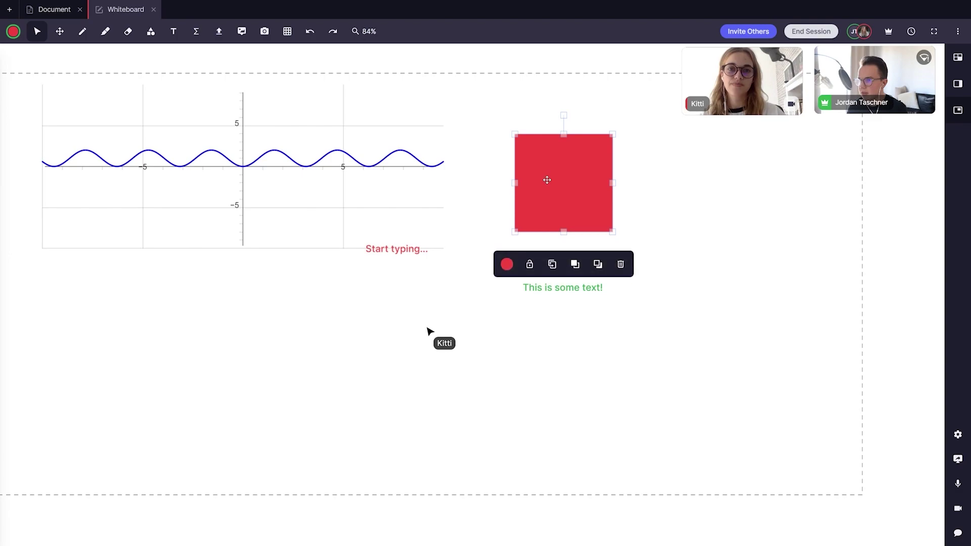
{"action": "left_click", "coordinate": [507, 267]}
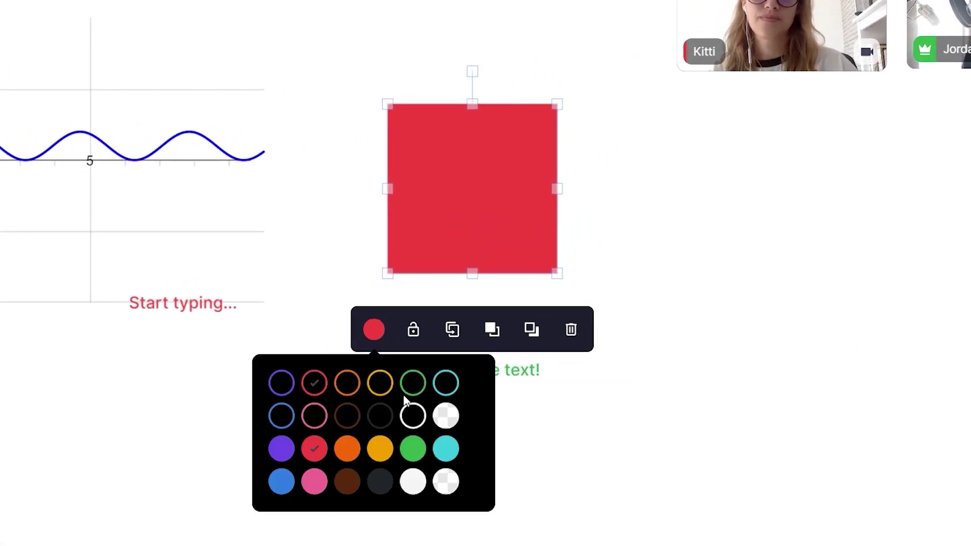
{"action": "left_click", "coordinate": [389, 389]}
{"action": "left_click", "coordinate": [349, 451]}
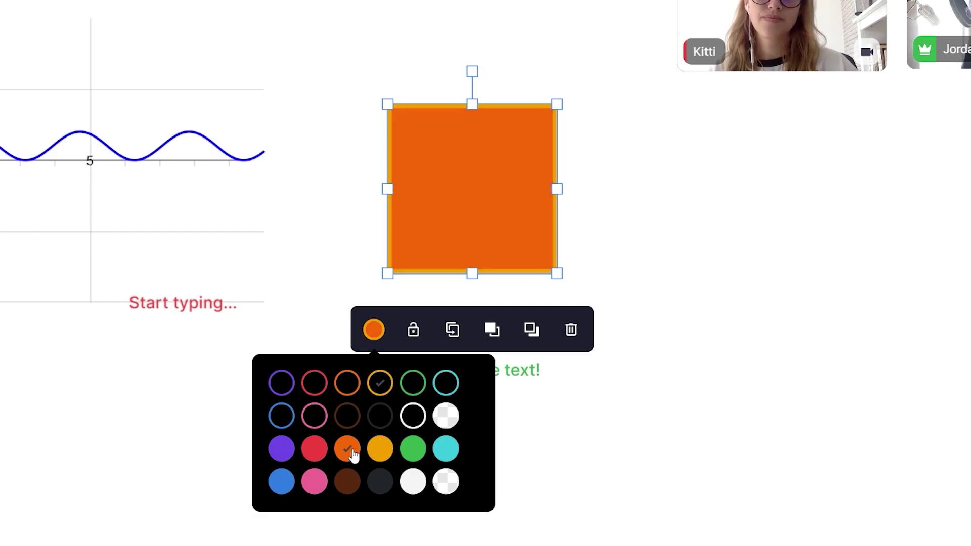
{"action": "left_click", "coordinate": [381, 450]}
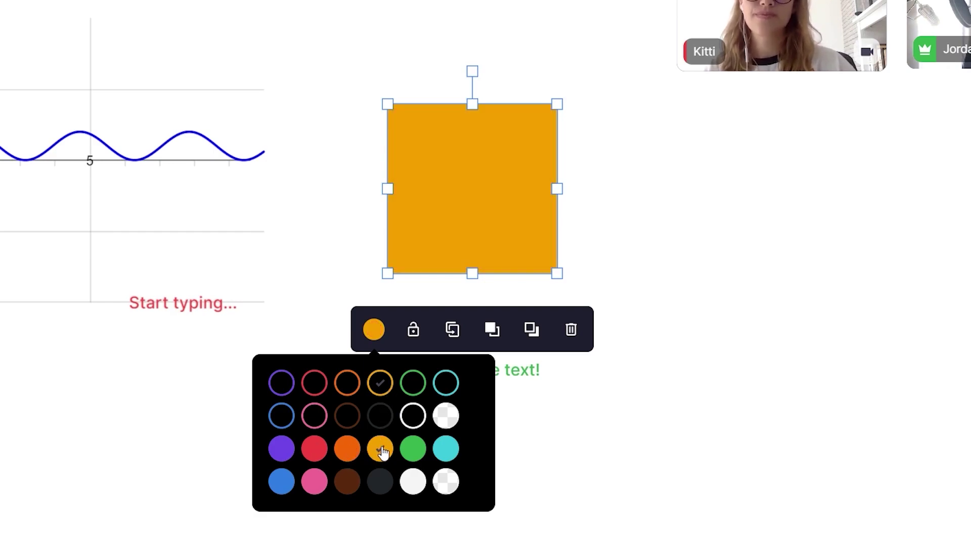
{"action": "left_click", "coordinate": [315, 483]}
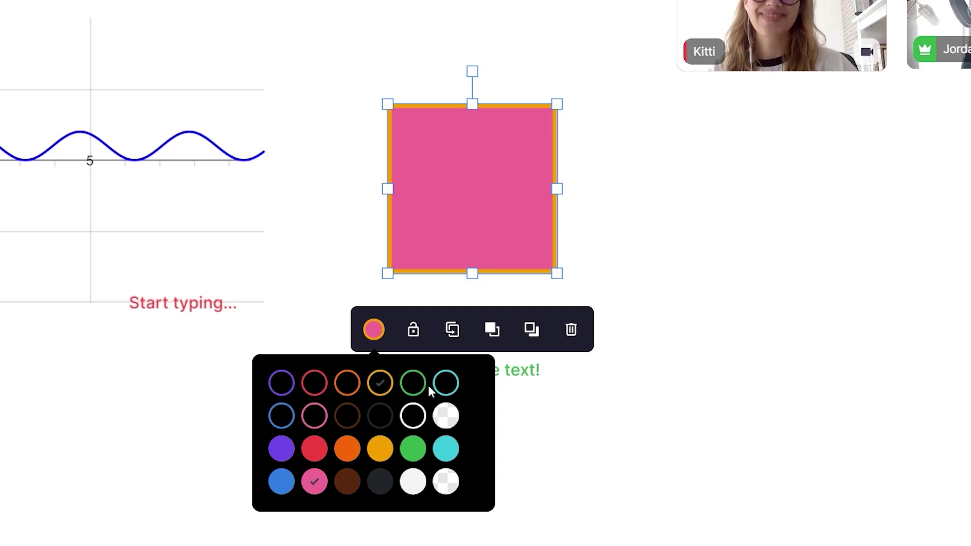
{"action": "left_click", "coordinate": [414, 331]}
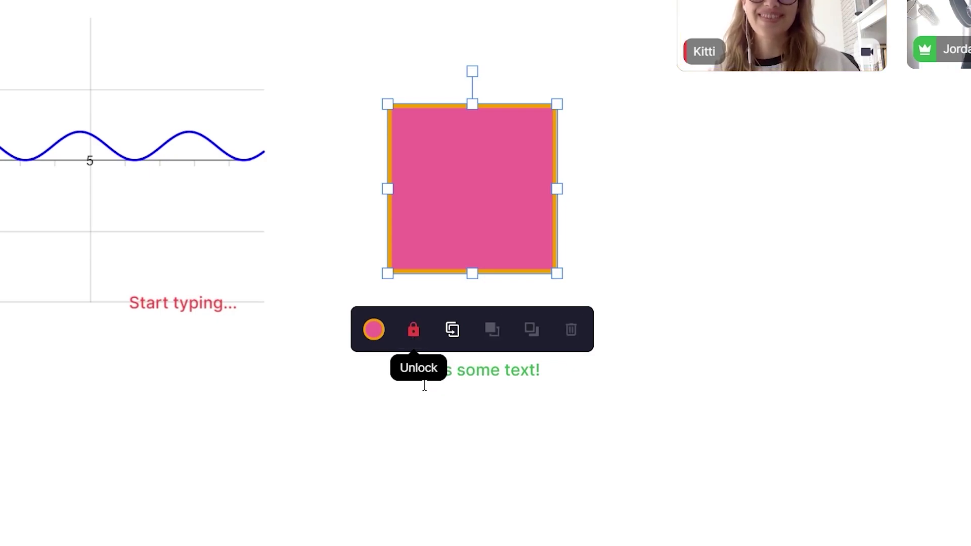
{"action": "left_click", "coordinate": [427, 538]}
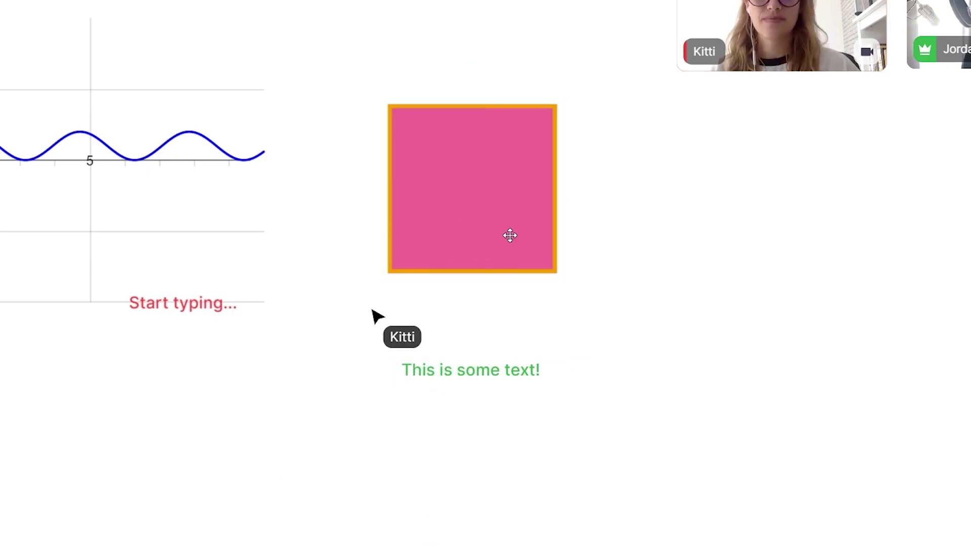
Step: Duplicate the pink square into a two-by-two grid and adjust the bottom-left square's layer order
{"action": "left_click", "coordinate": [508, 233]}
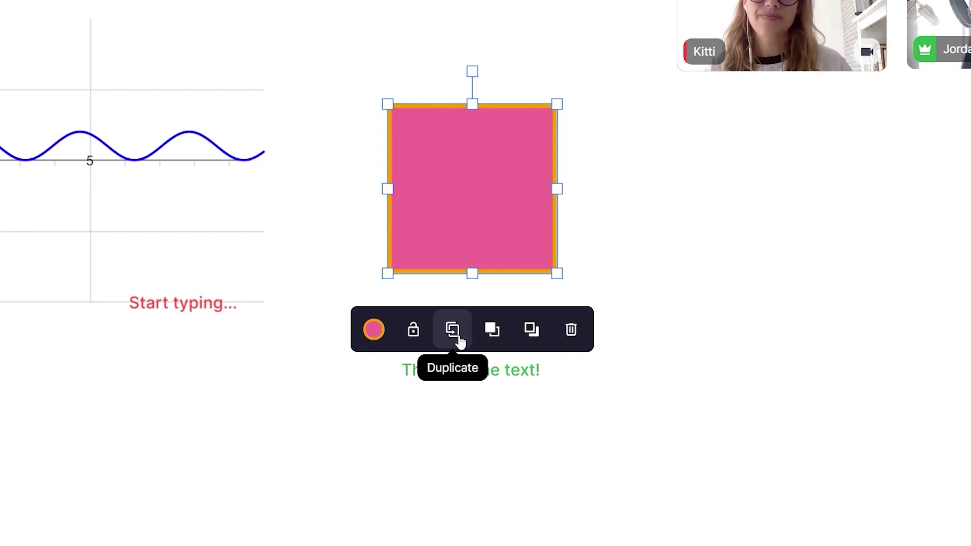
{"action": "left_click", "coordinate": [460, 343]}
{"action": "mouse_move", "coordinate": [485, 207]}
{"action": "left_mouse_down"}
{"action": "mouse_move", "coordinate": [689, 211]}
{"action": "mouse_move", "coordinate": [674, 264]}
{"action": "mouse_move", "coordinate": [574, 429]}
{"action": "left_mouse_up"}
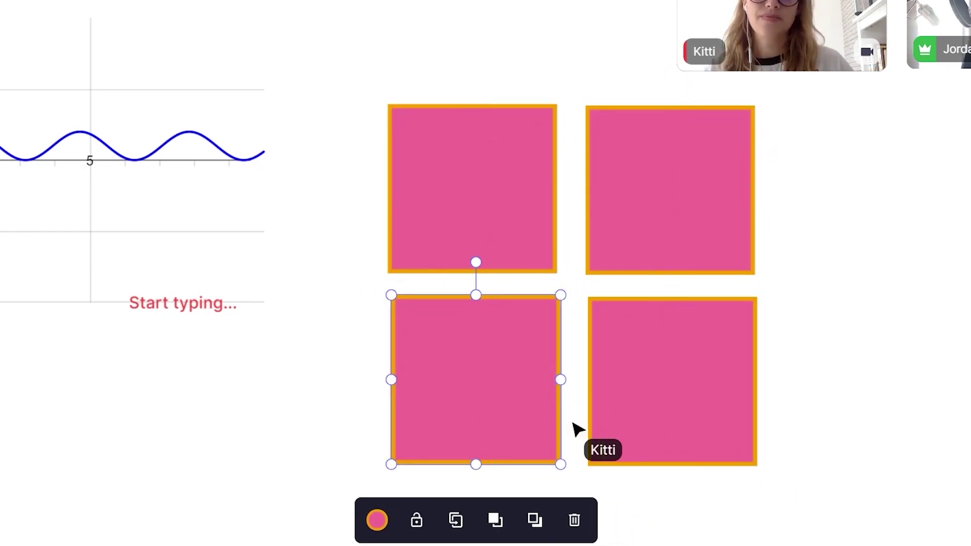
{"action": "left_click", "coordinate": [508, 537]}
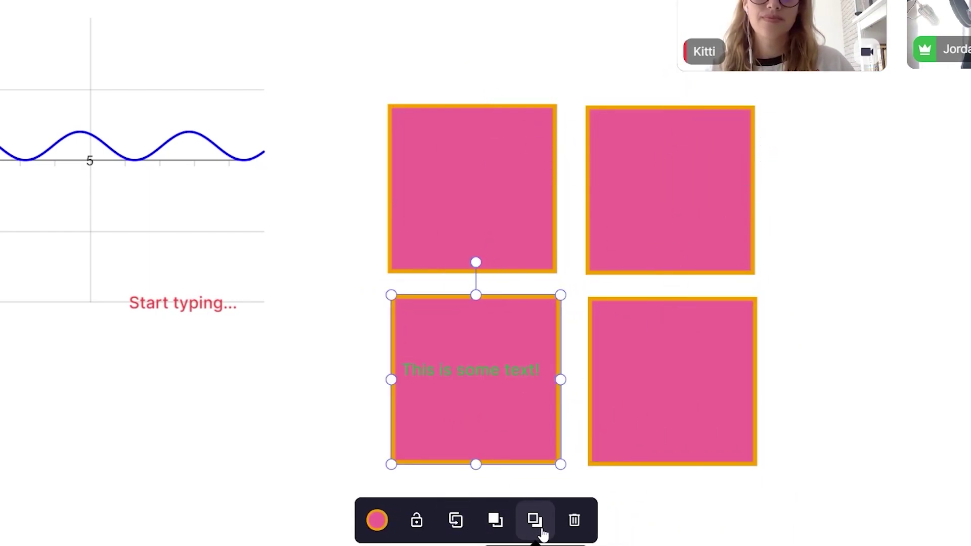
{"action": "left_click", "coordinate": [540, 530]}
{"action": "left_click", "coordinate": [498, 531]}
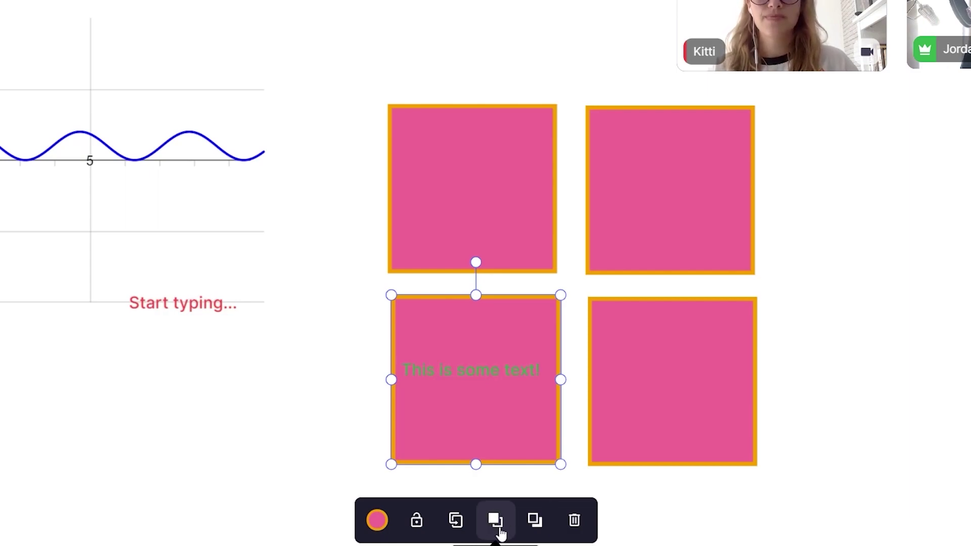
{"action": "left_click", "coordinate": [536, 531]}
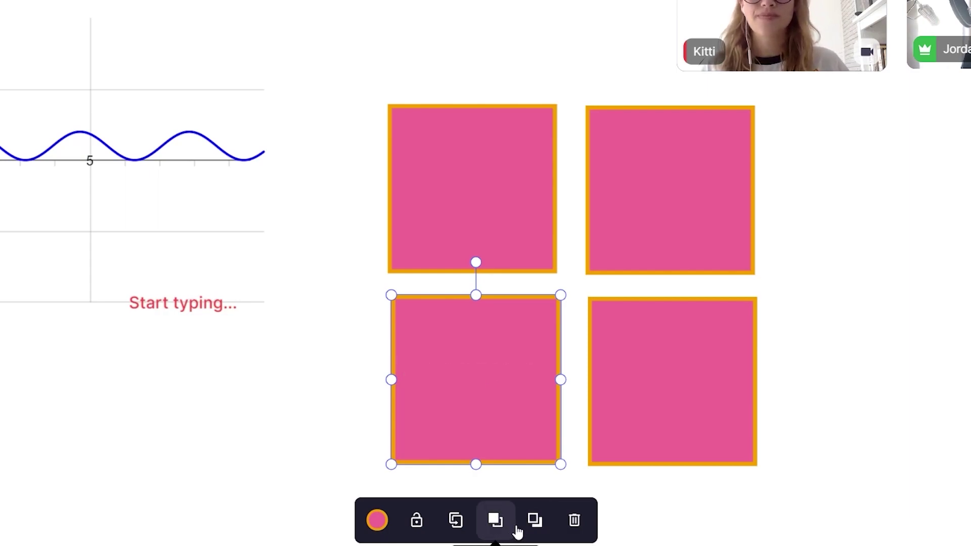
Step: Delete the bottom two squares and open the sine graph's equation for editing
{"action": "left_click", "coordinate": [574, 521]}
{"action": "left_click", "coordinate": [769, 520]}
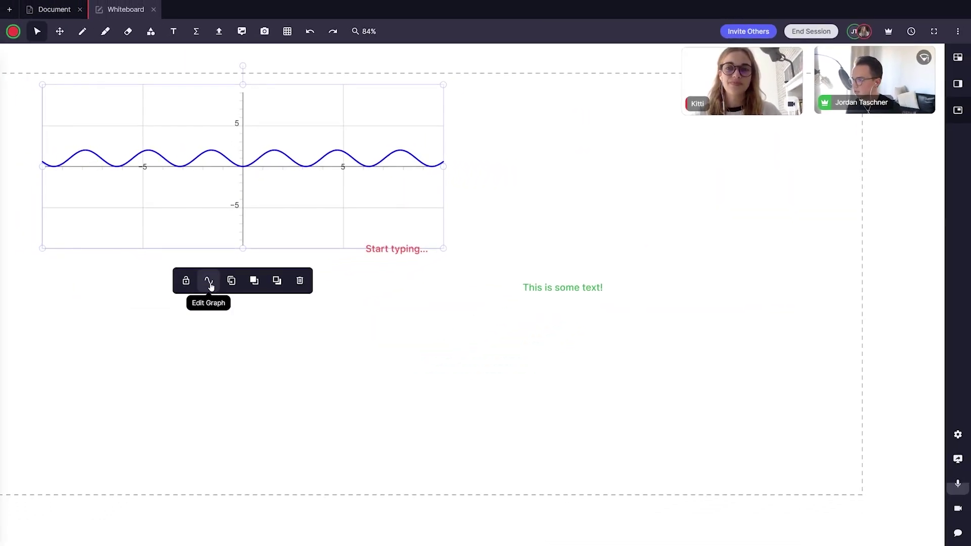
{"action": "left_click", "coordinate": [209, 282]}
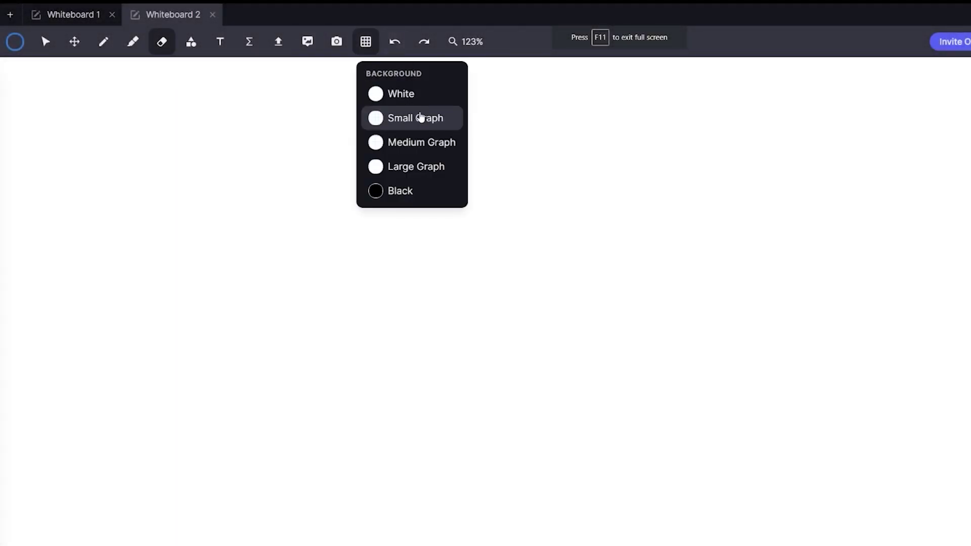
Step: Set a Medium Graph background, then undo and redo the blue drawing twice
{"action": "left_click", "coordinate": [418, 118]}
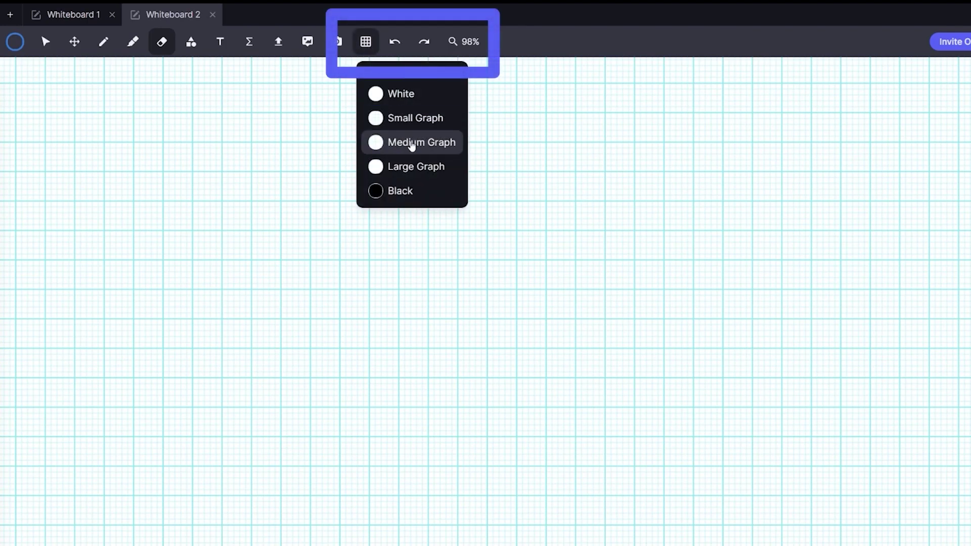
{"action": "left_click", "coordinate": [411, 143]}
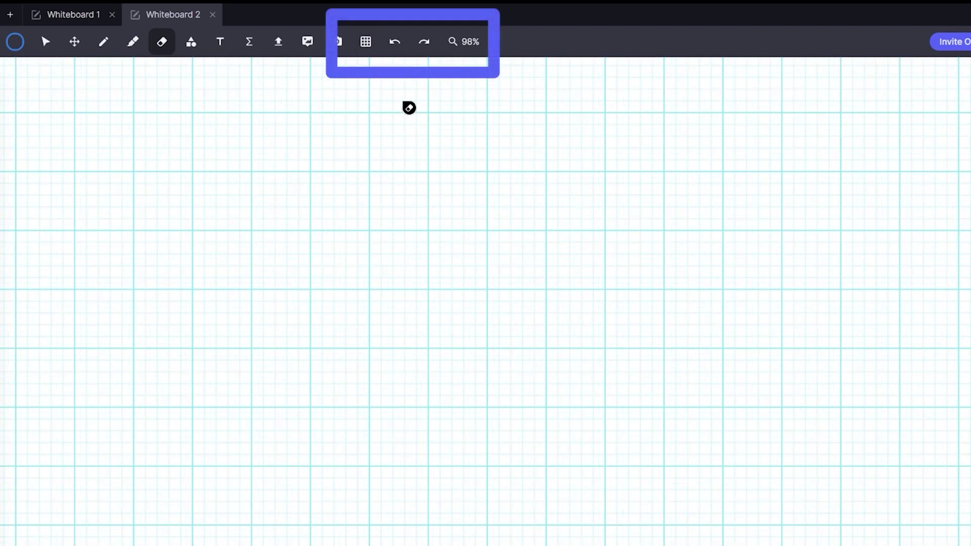
{"action": "left_click", "coordinate": [395, 43]}
{"action": "left_click", "coordinate": [424, 43]}
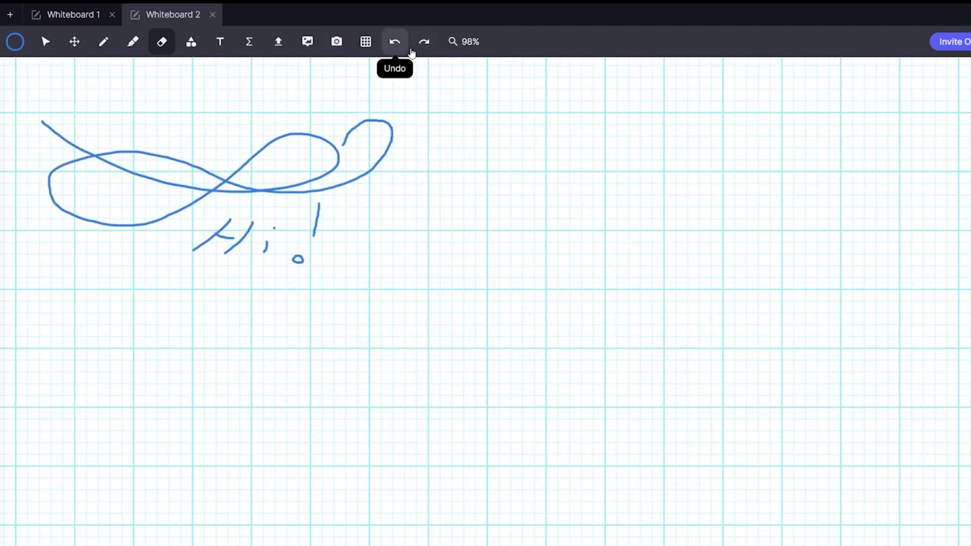
{"action": "left_click", "coordinate": [395, 42]}
{"action": "left_click", "coordinate": [424, 43]}
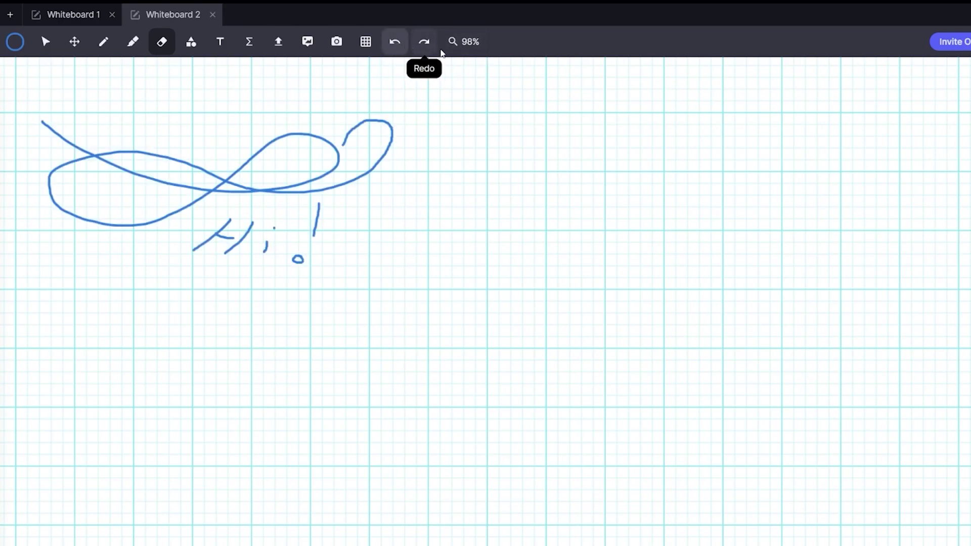
Step: Zoom to fit, zoom out two steps, then zoom back in one step
{"action": "left_click", "coordinate": [474, 48]}
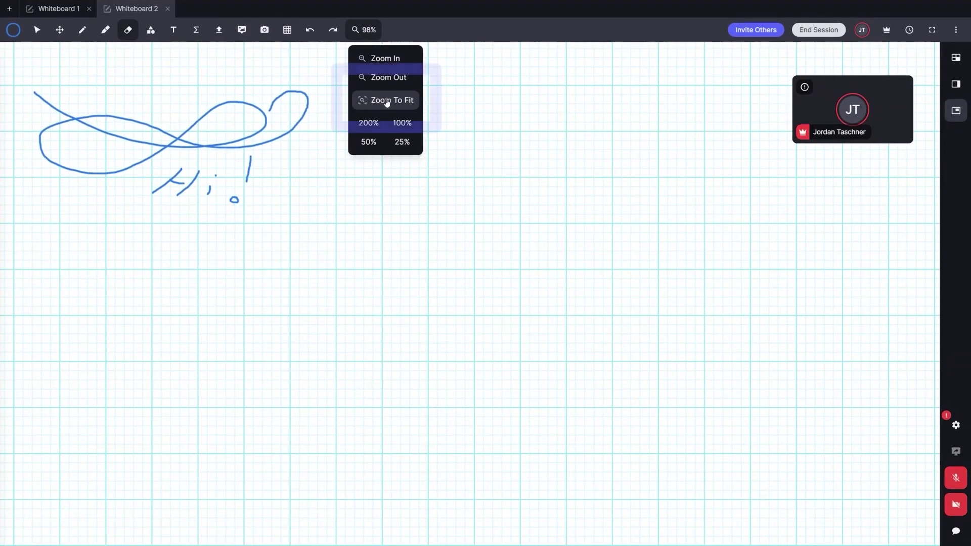
{"action": "left_click", "coordinate": [387, 102]}
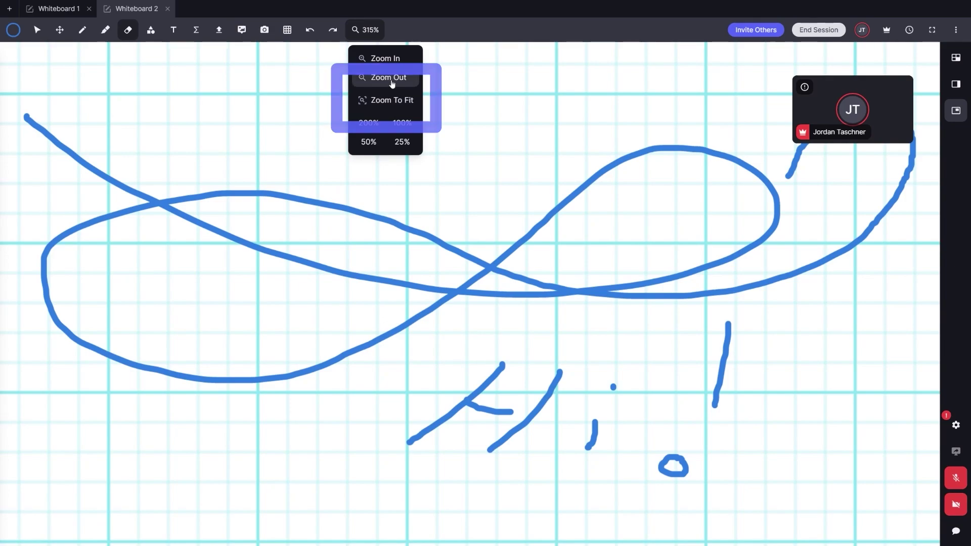
{"action": "left_click", "coordinate": [388, 77]}
{"action": "left_click", "coordinate": [388, 78]}
{"action": "left_click", "coordinate": [386, 58]}
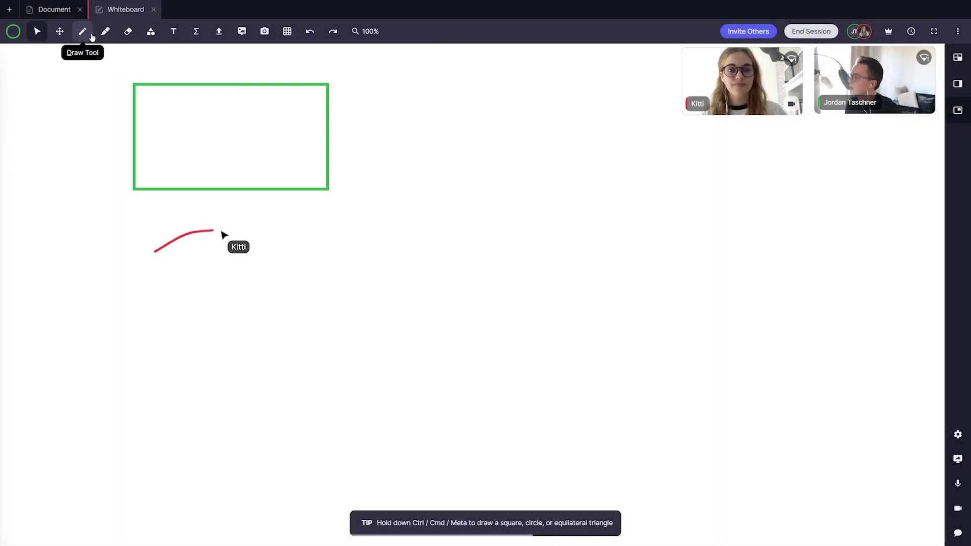
Step: Handwrite 'Hello!', make the green rectangle orange outlined and filled, and open the resource library
{"action": "left_click", "coordinate": [92, 37]}
{"action": "left_click_drag", "start_coordinate": [368, 90], "coordinate": [384, 66]}
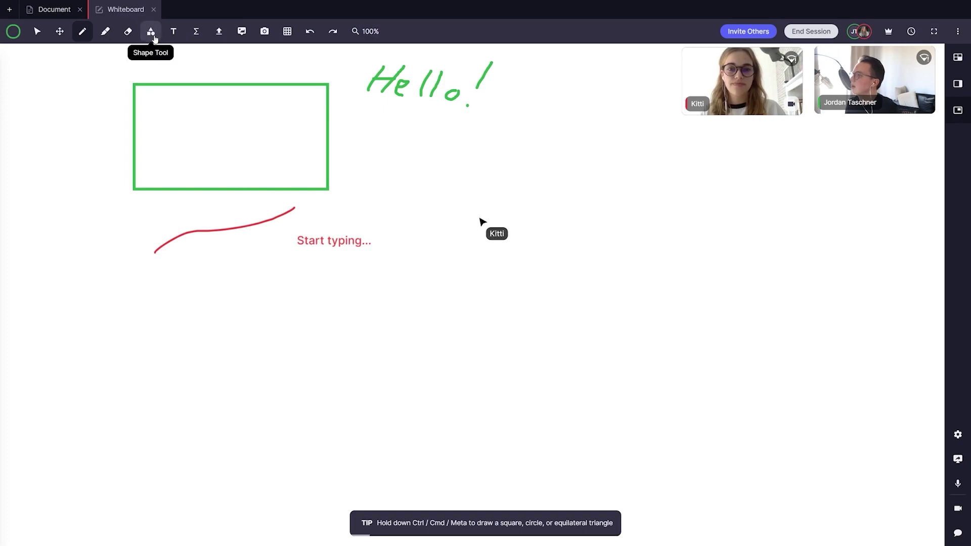
{"action": "key", "text": "v"}
{"action": "left_click", "coordinate": [244, 89]}
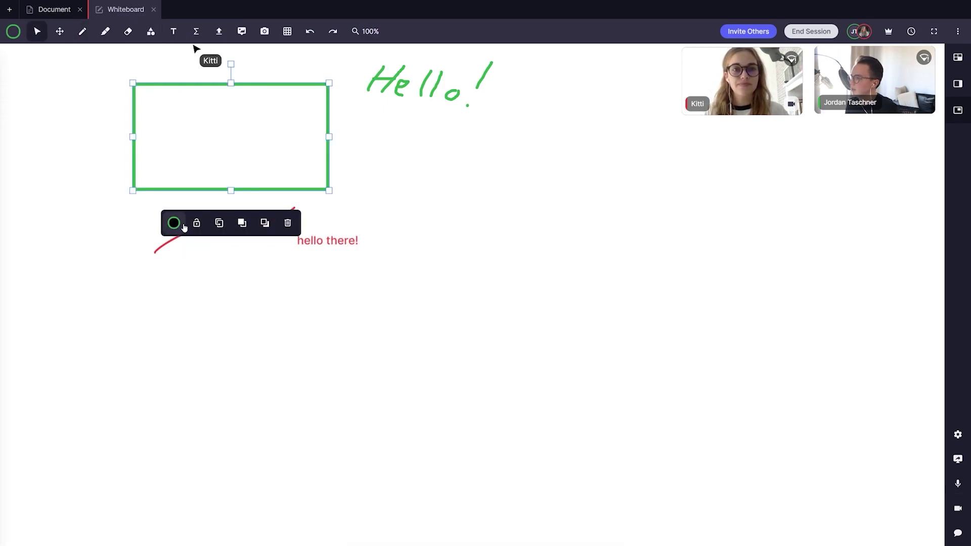
{"action": "left_click", "coordinate": [174, 222]}
{"action": "left_click", "coordinate": [187, 264]}
{"action": "left_click", "coordinate": [165, 300]}
{"action": "left_click", "coordinate": [245, 57]}
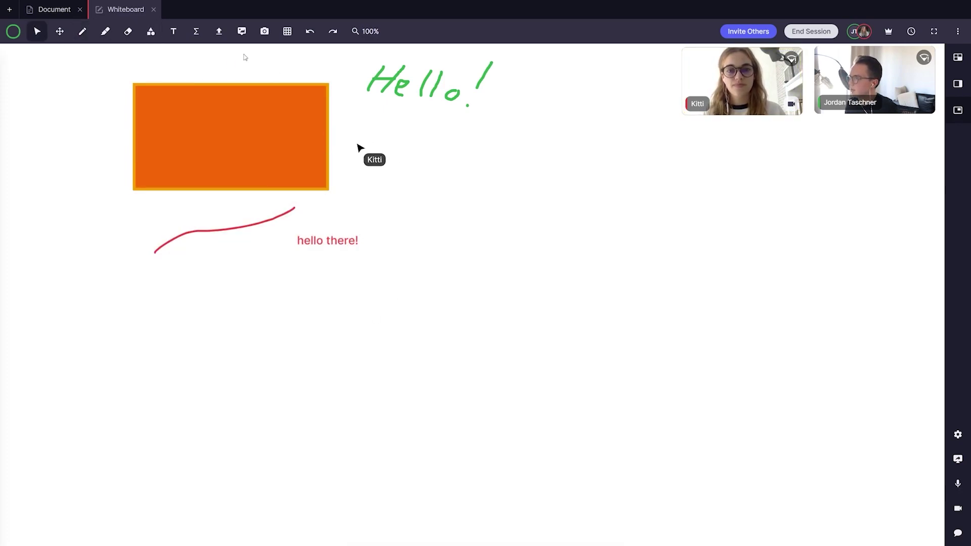
{"action": "left_click", "coordinate": [127, 31]}
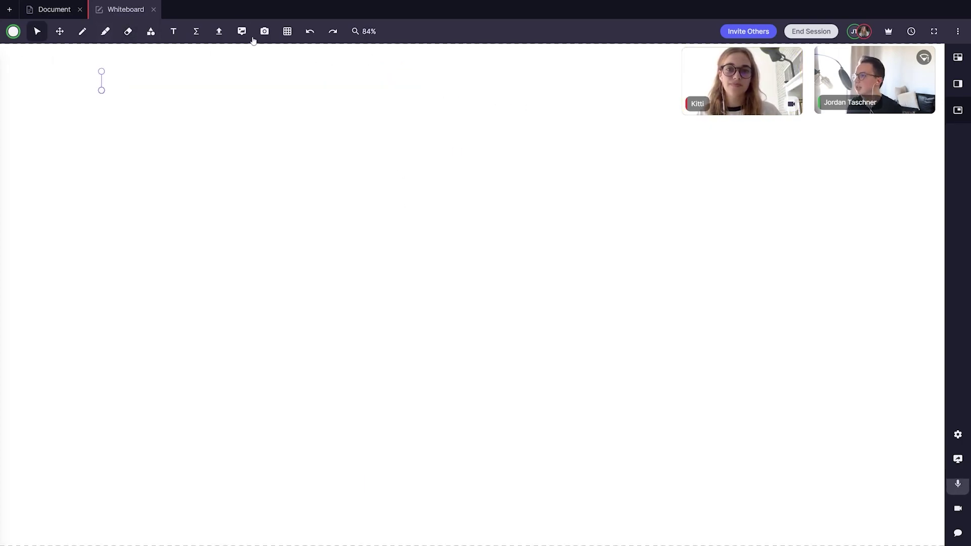
{"action": "left_click", "coordinate": [243, 32]}
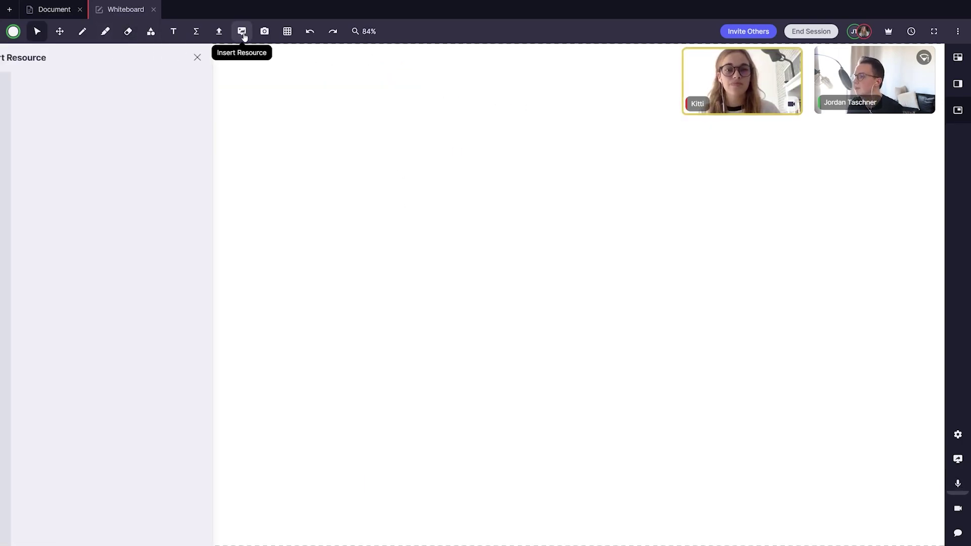